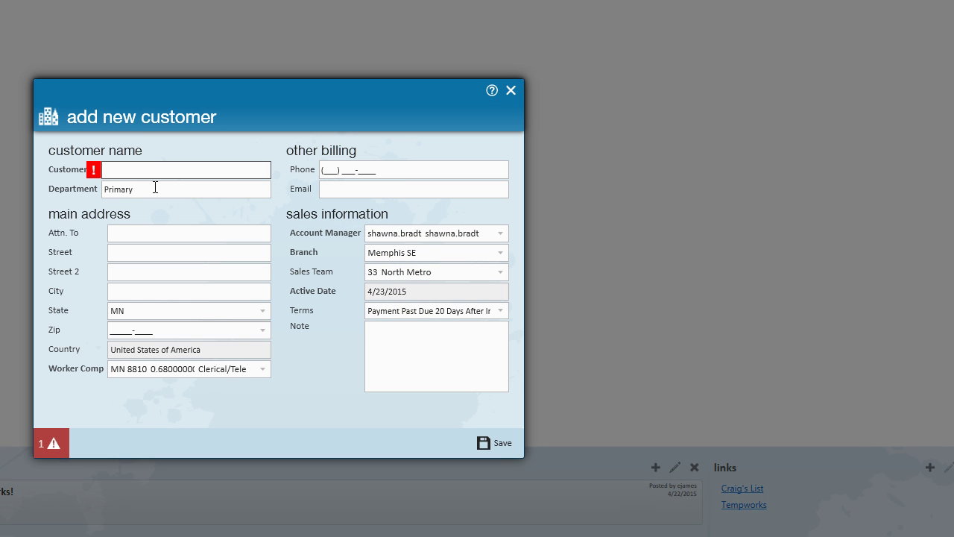
# - Enter 'Brook Candles' as the customer name on the add new customer form
pyautogui.click(404, 223)
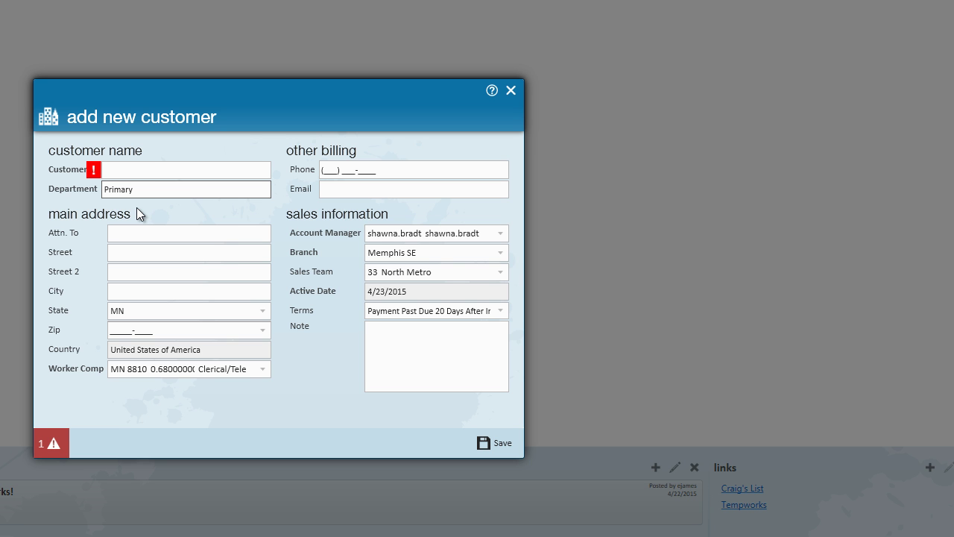
pyautogui.click(147, 167)
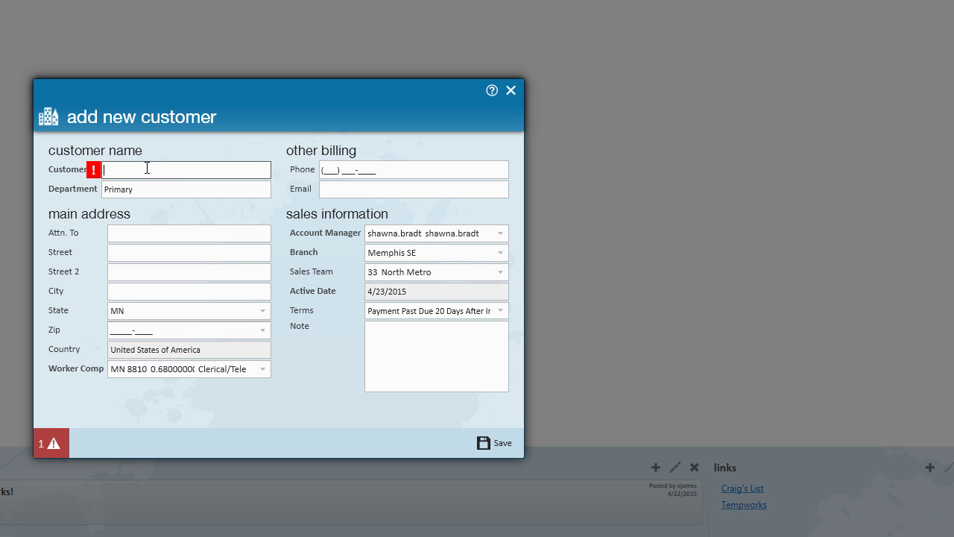
pyautogui.write('Bro')
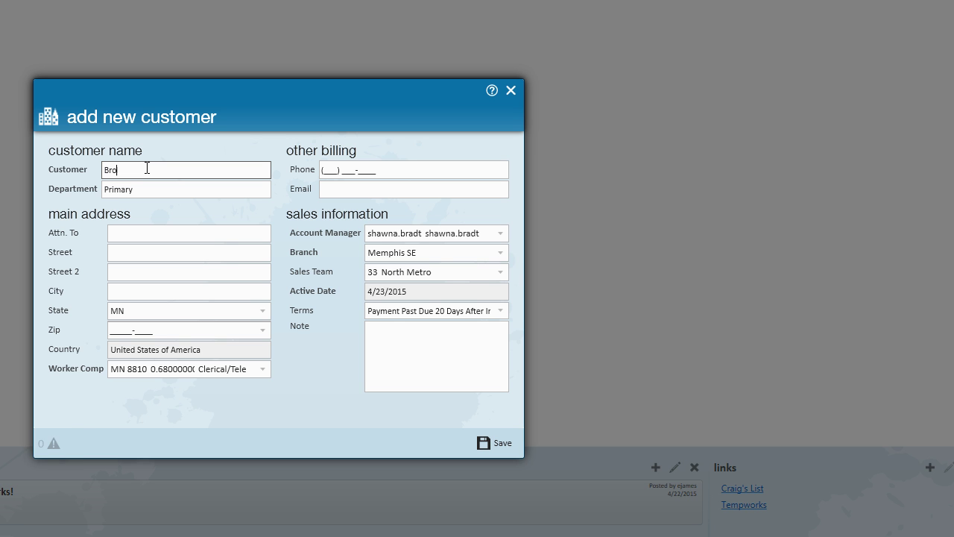
pyautogui.write('ok Candles')
pyautogui.click(149, 191)
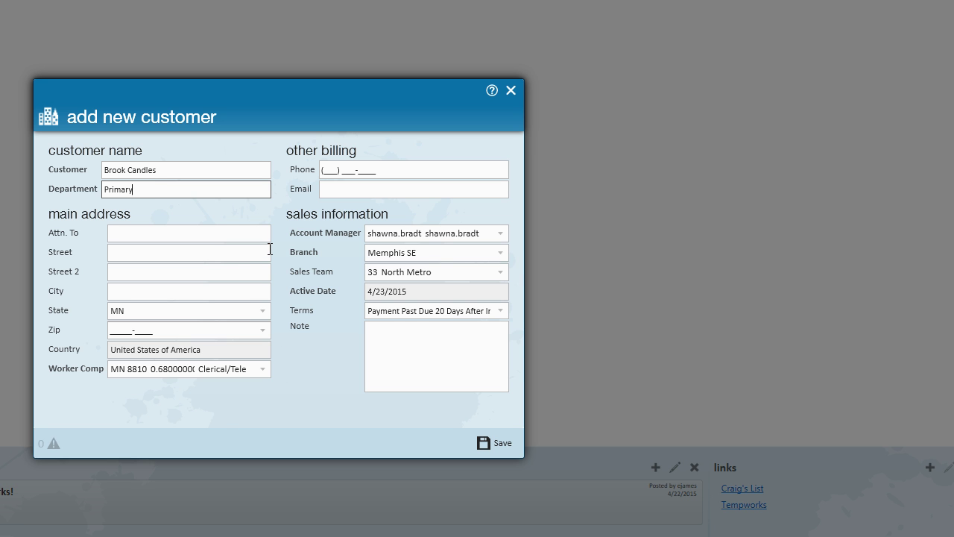
# - Enter zip code 55121 and choose Eagan as the matching city
pyautogui.click(113, 329)
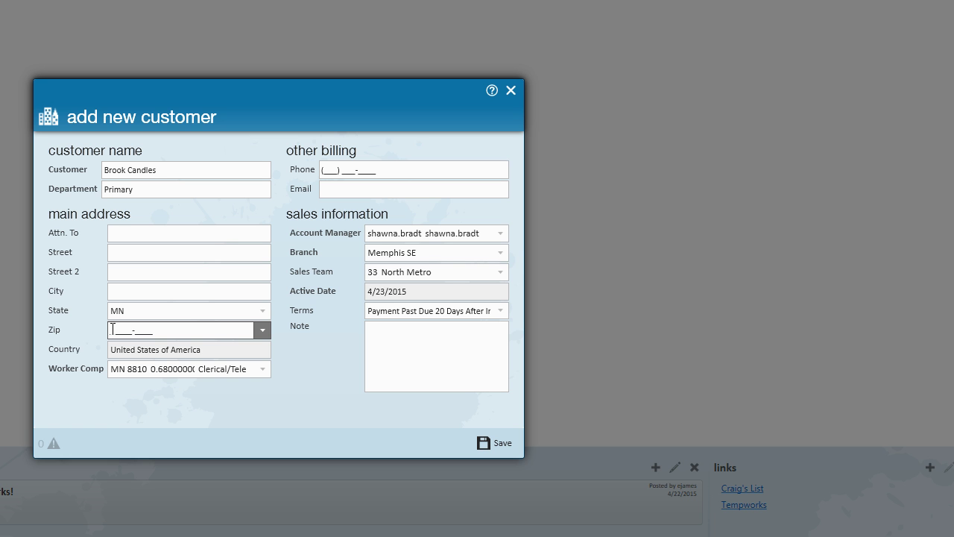
pyautogui.write('55121-____')
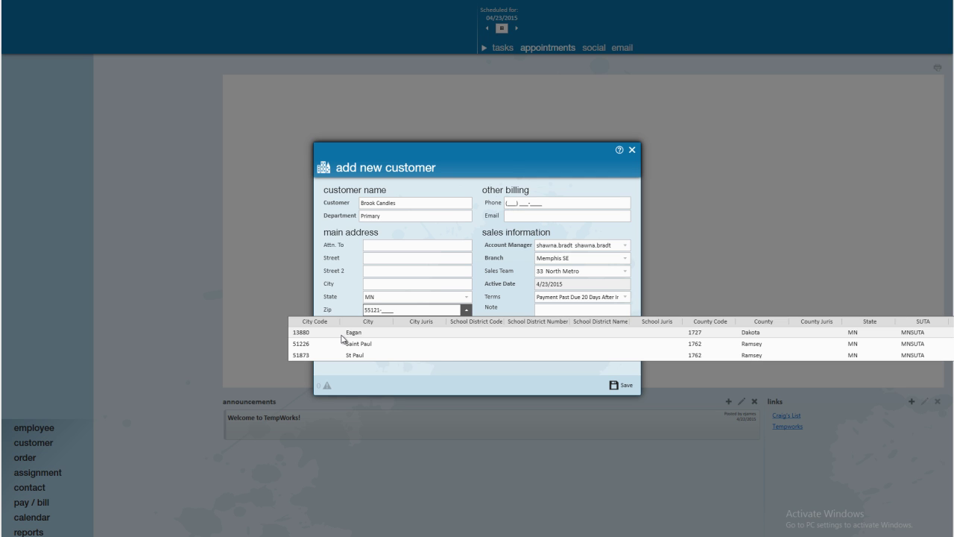
pyautogui.click(343, 333)
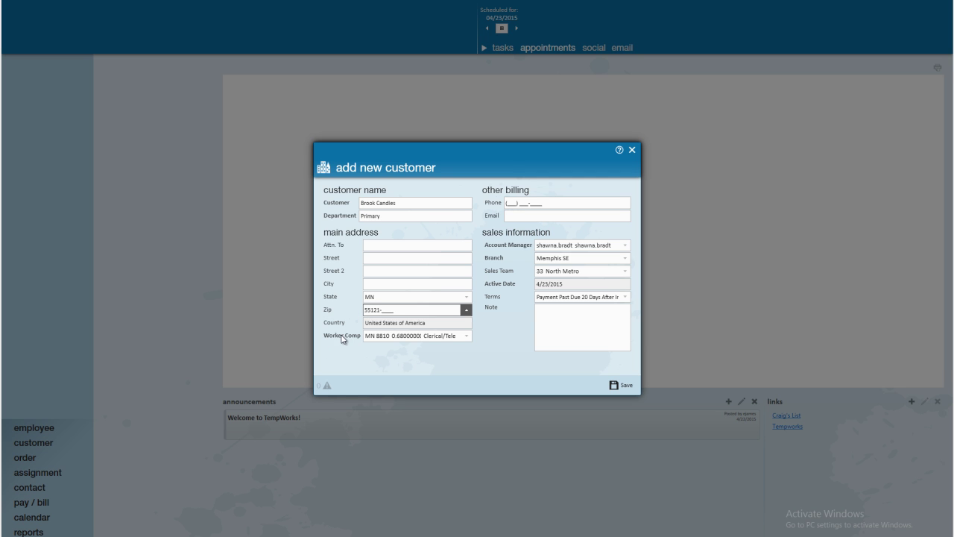
pyautogui.click(369, 261)
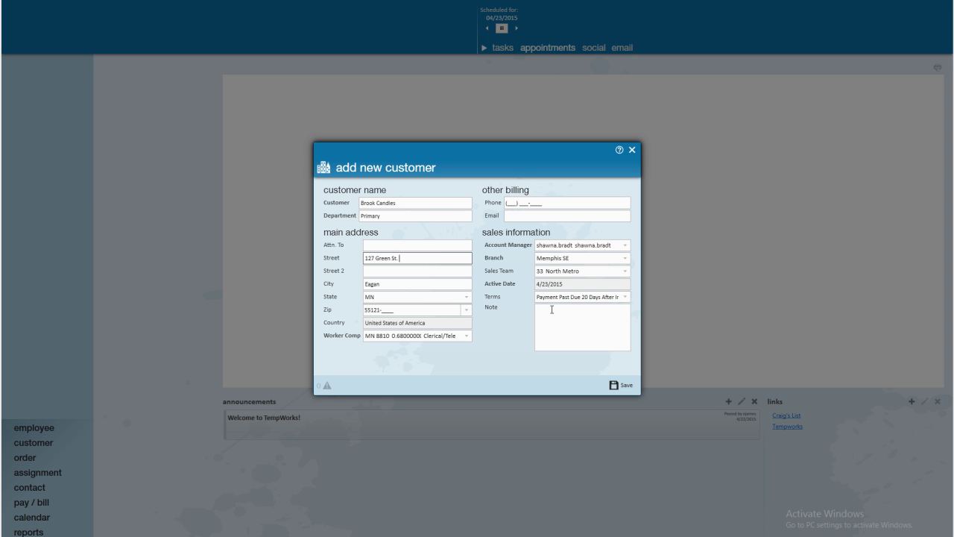
# - Save the Brook Candles customer and review its status options, currently Prospect
pyautogui.click(615, 385)
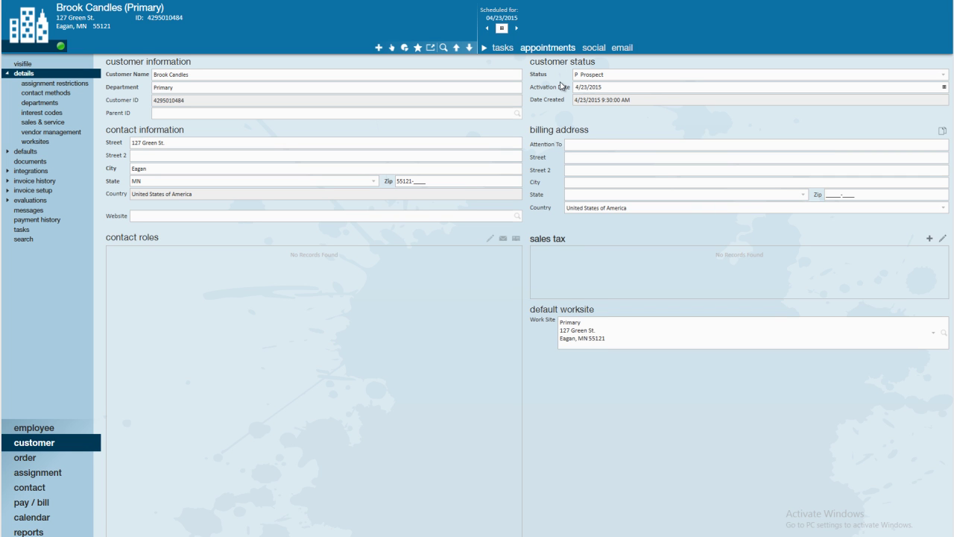
pyautogui.click(944, 77)
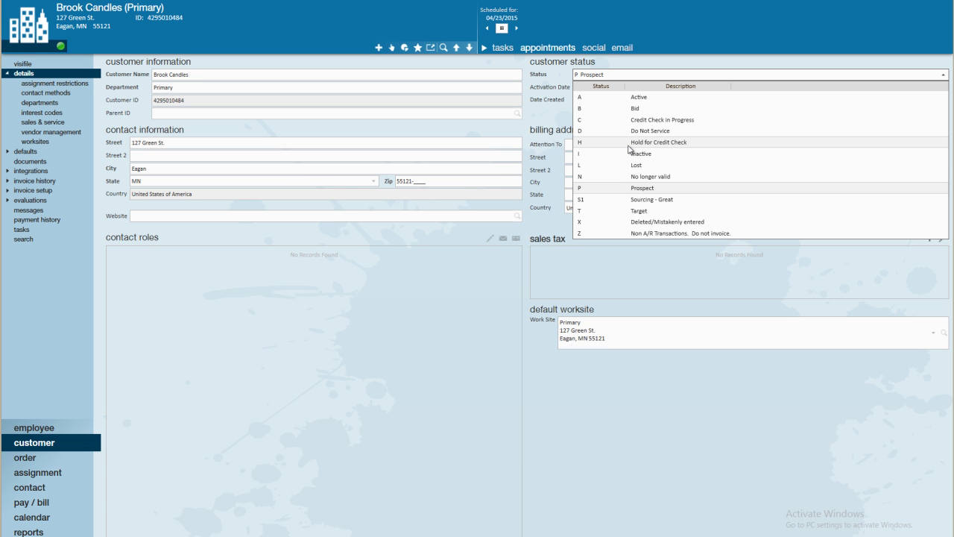
# - Add interest codes 2nd Shift and 5 Panel Drug Tested, marking the latter required
pyautogui.click(544, 113)
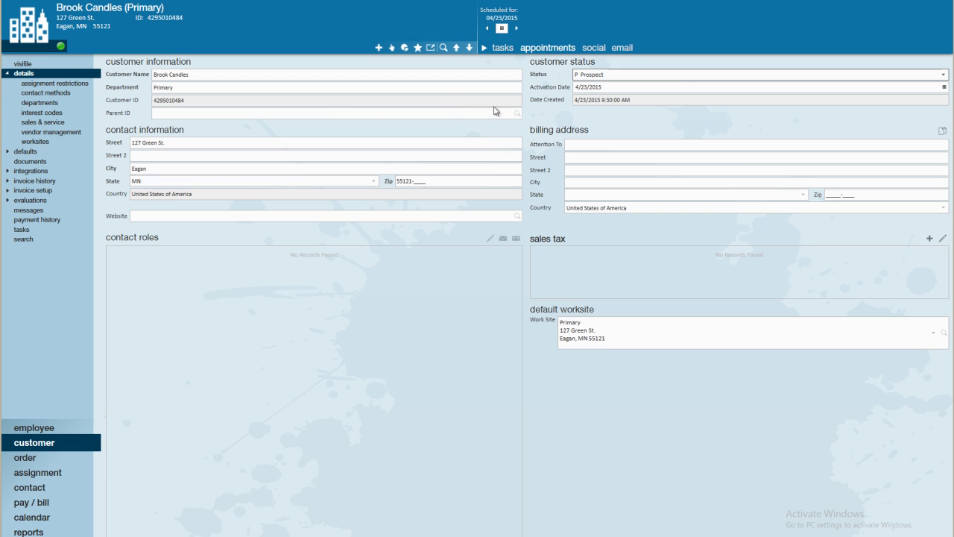
pyautogui.click(46, 113)
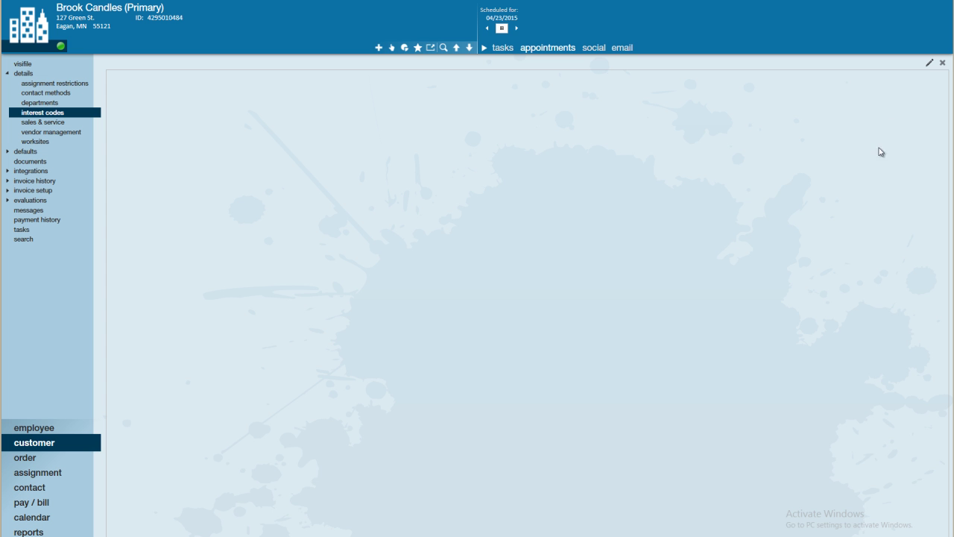
pyautogui.click(929, 64)
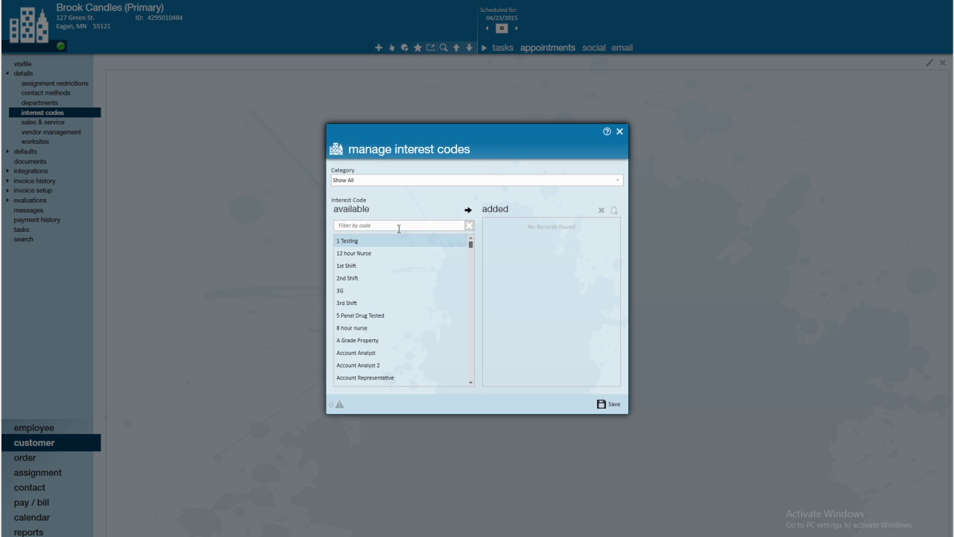
pyautogui.click(356, 280)
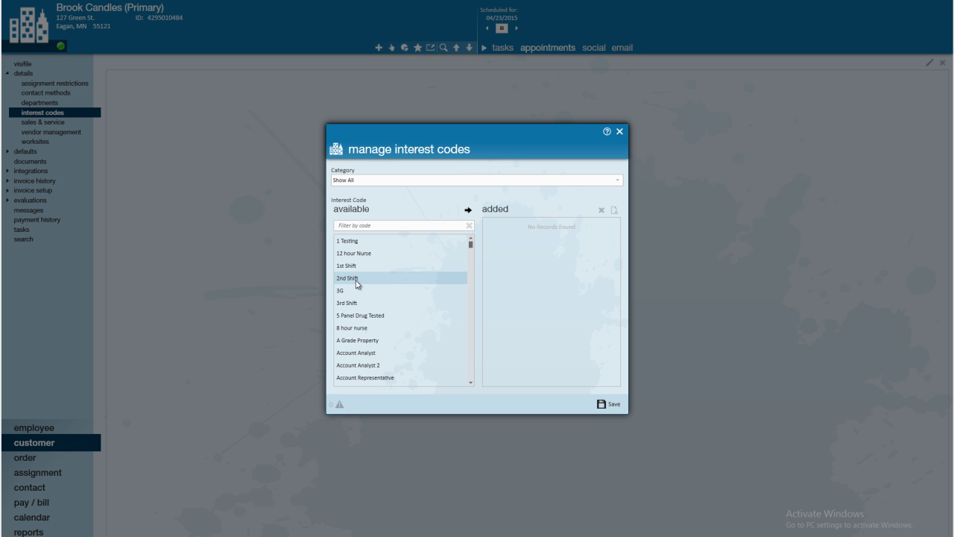
pyautogui.doubleClick(355, 280)
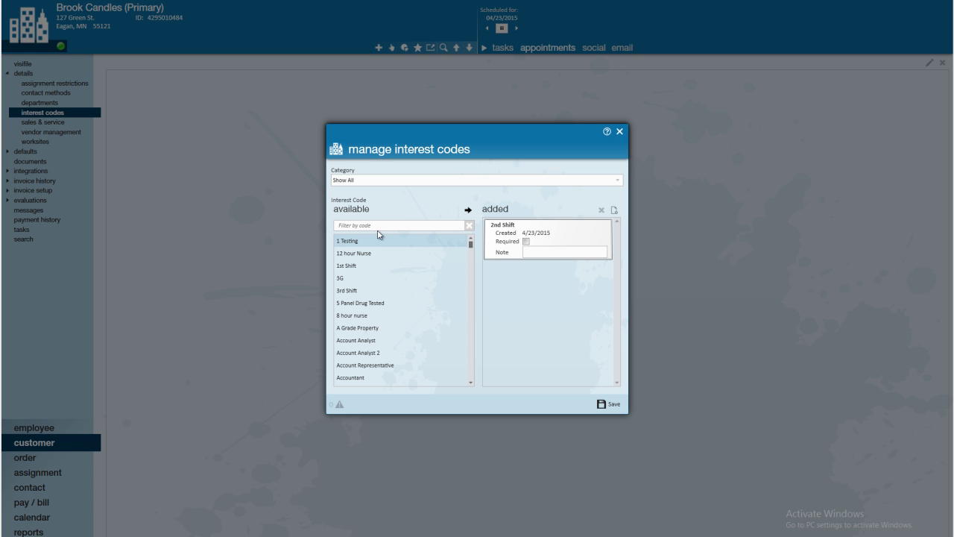
pyautogui.click(372, 305)
pyautogui.doubleClick(353, 304)
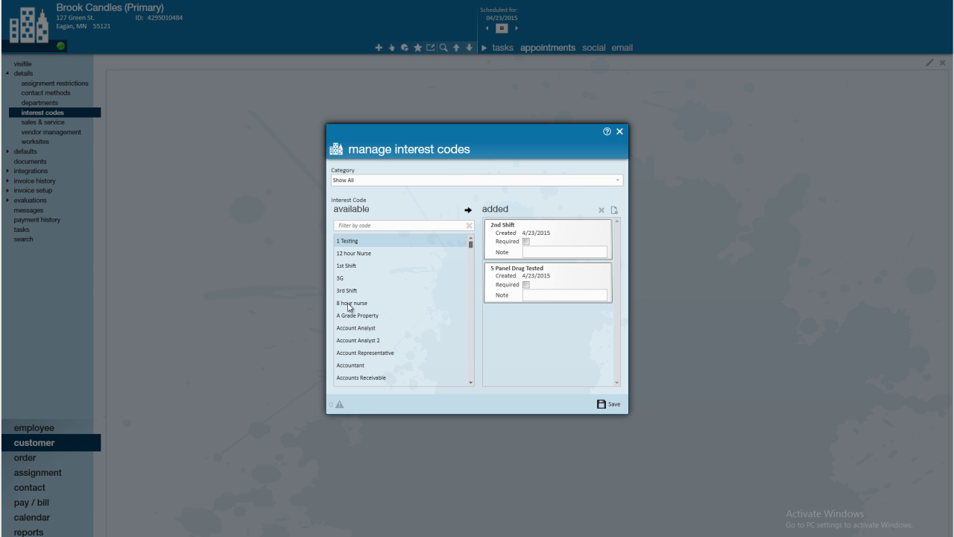
pyautogui.click(526, 284)
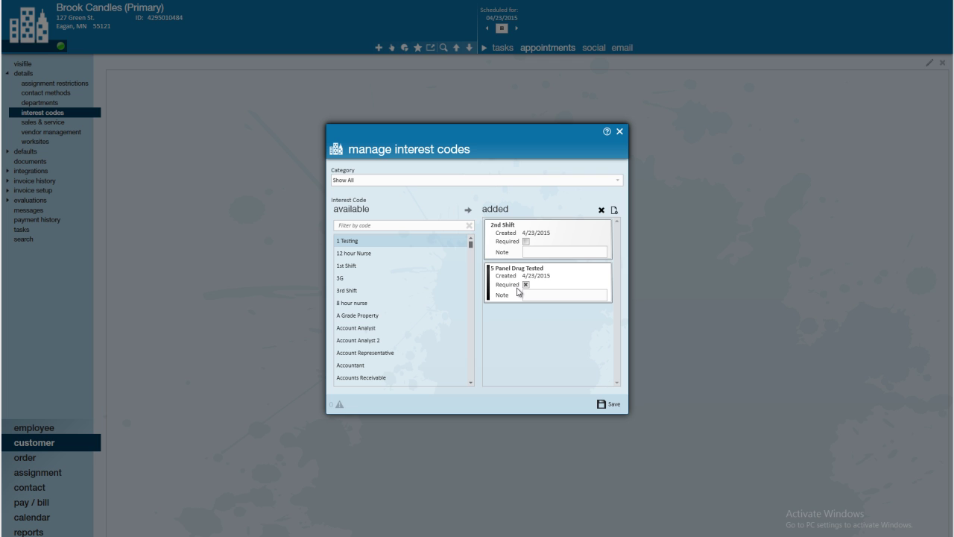
# - Filter for 'war', add the Warehouse interest code, and save the three codes
pyautogui.click(439, 224)
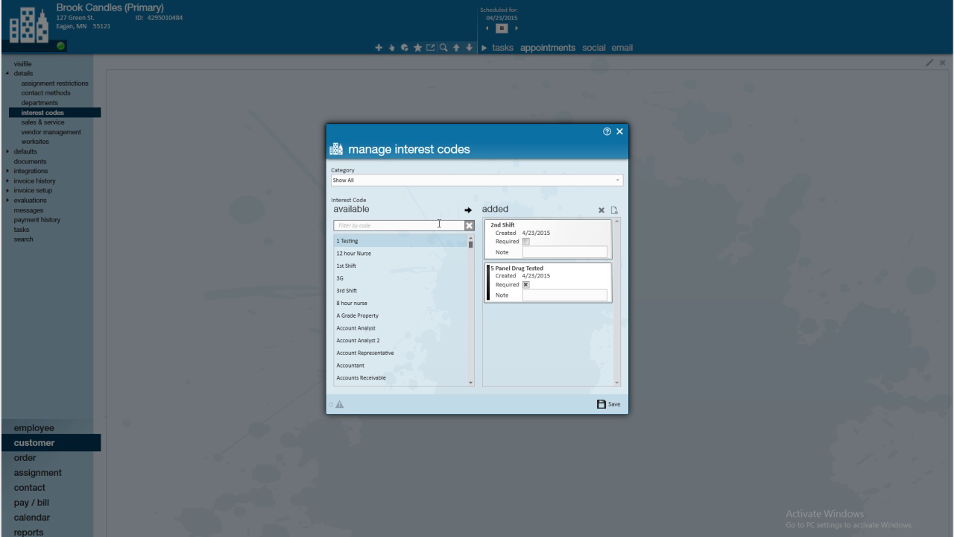
pyautogui.write('war')
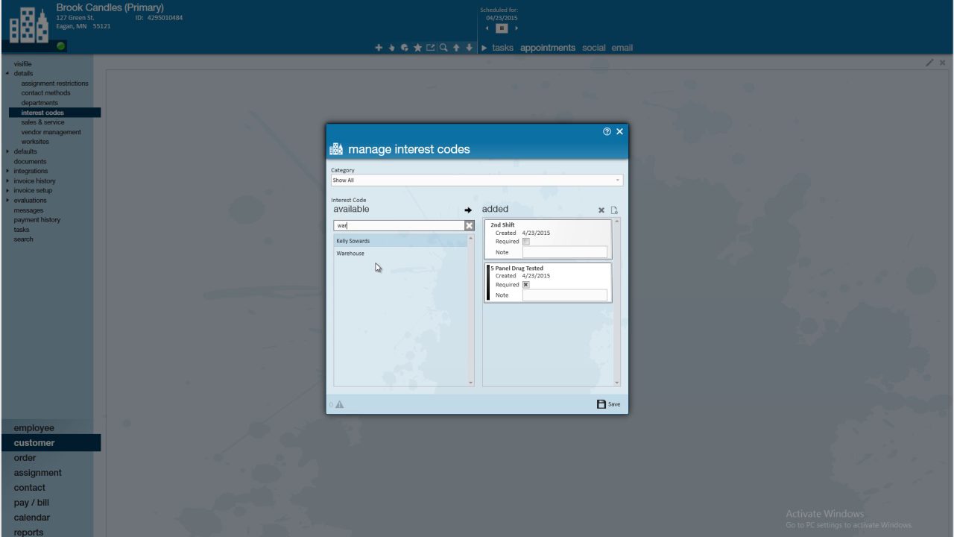
pyautogui.click(365, 255)
pyautogui.doubleClick(365, 256)
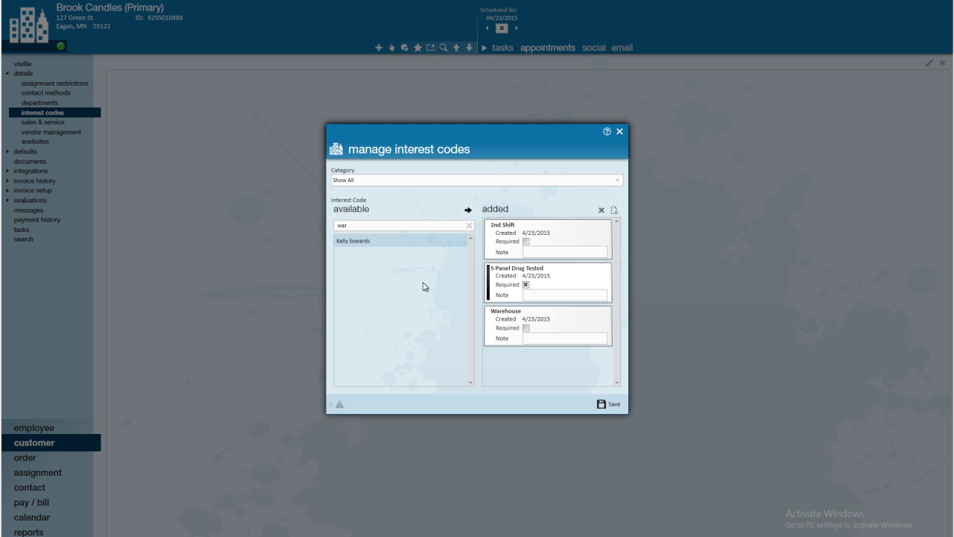
pyautogui.click(605, 404)
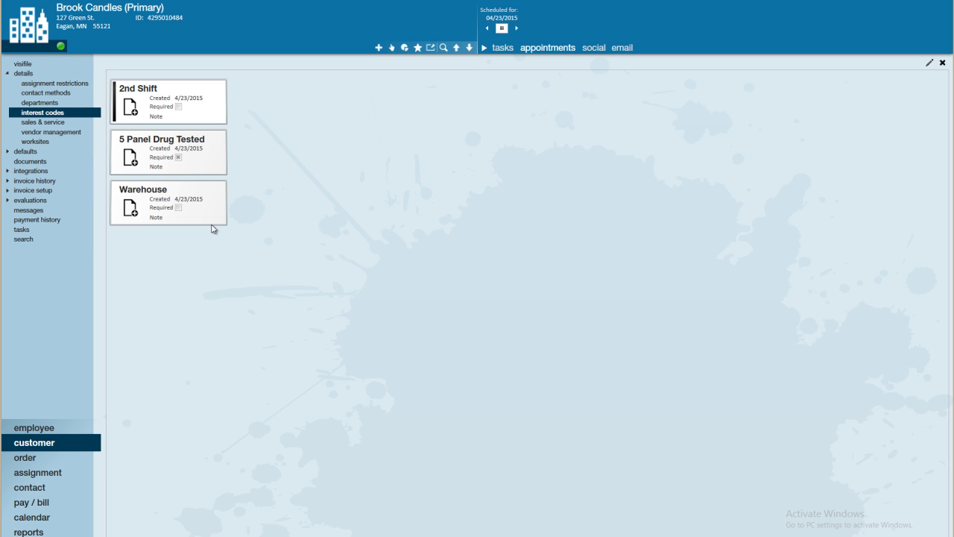
# - Open the customer's defaults and view its Multiplier Codes, listing only None
pyautogui.click(33, 152)
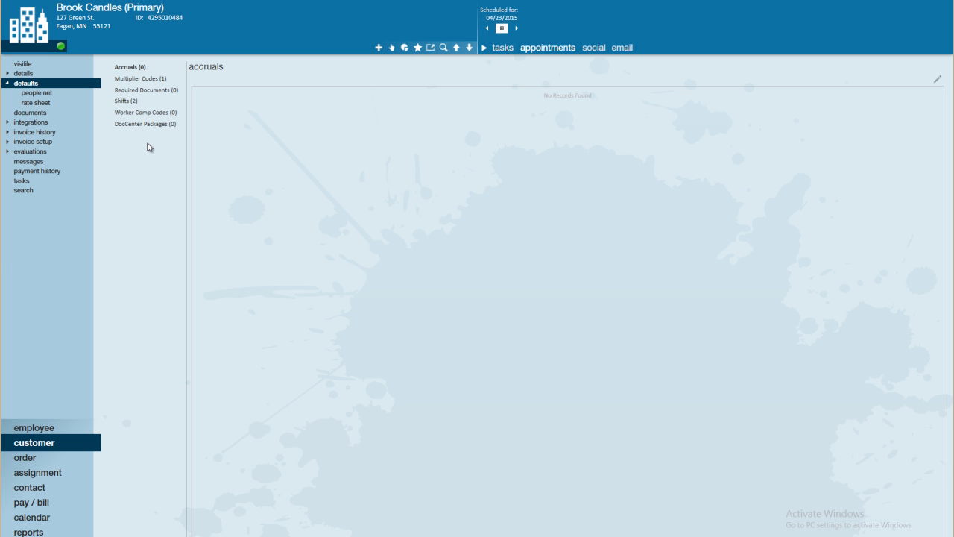
pyautogui.click(152, 82)
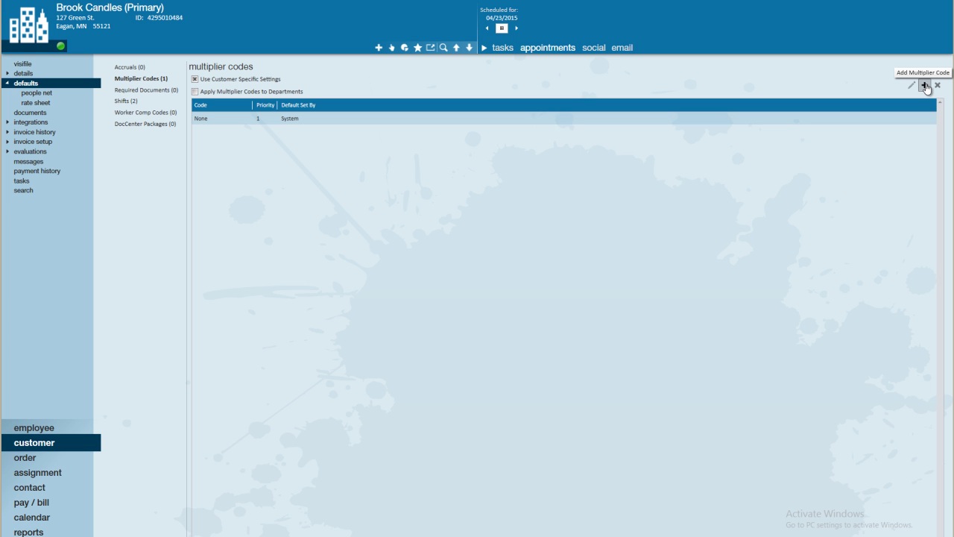
# - Add multiplier code 1.3456 with priority 2 for Brook Candles
pyautogui.click(924, 87)
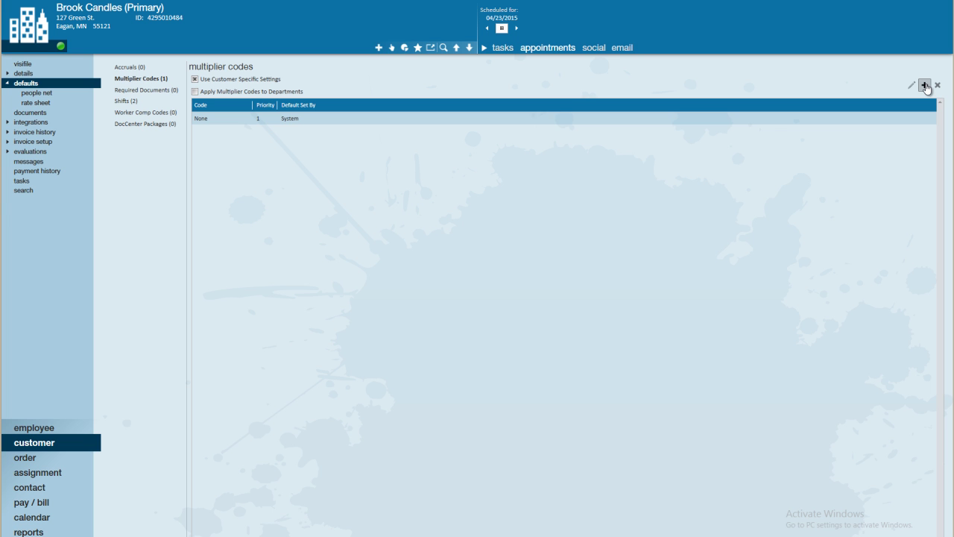
pyautogui.click(925, 87)
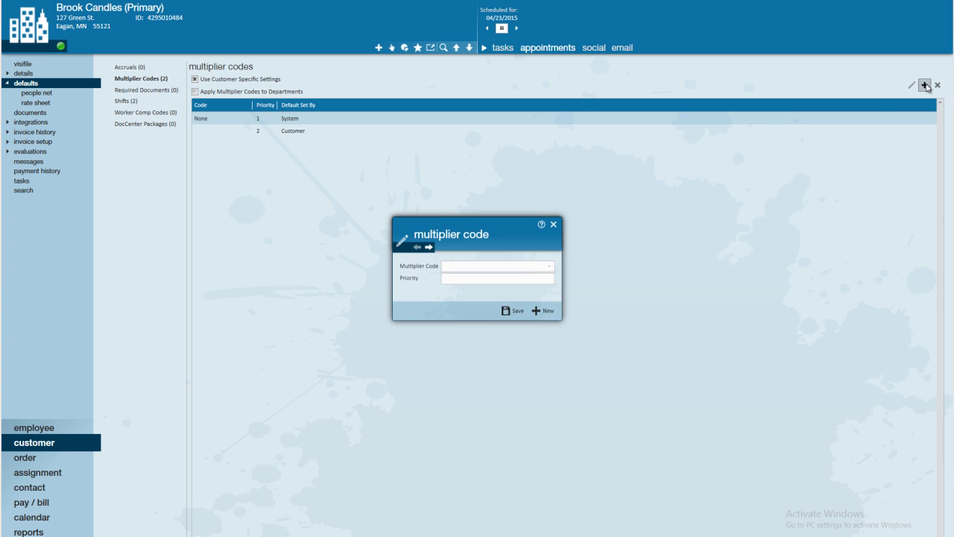
pyautogui.click(552, 266)
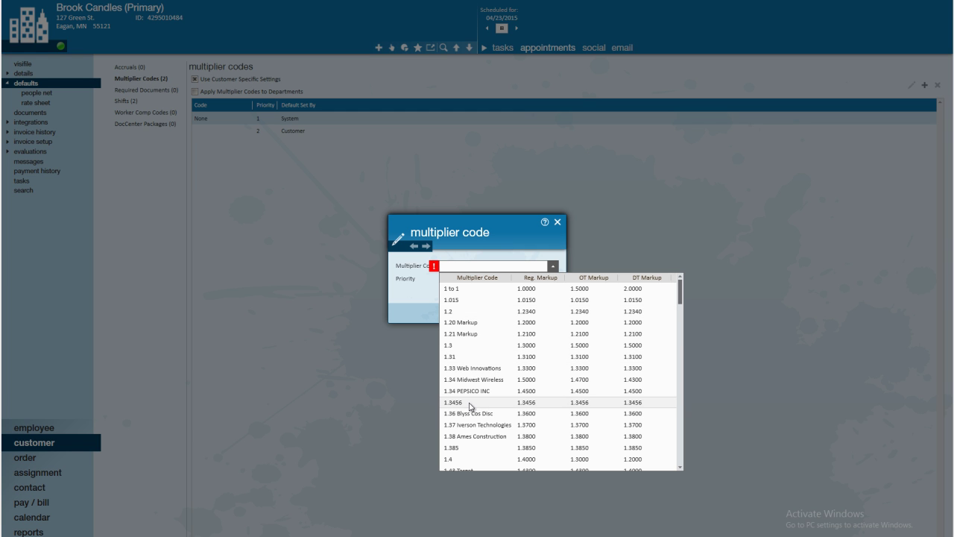
pyautogui.click(470, 407)
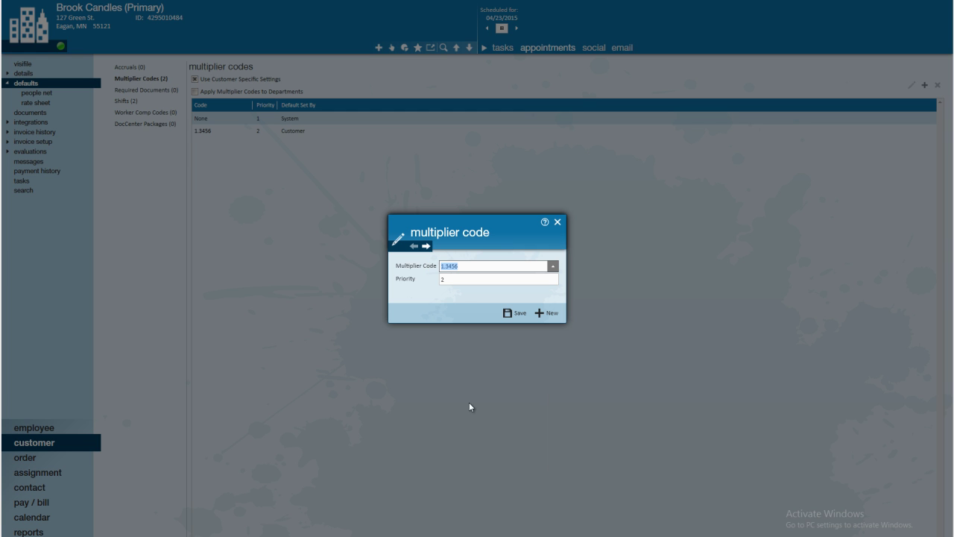
pyautogui.click(514, 313)
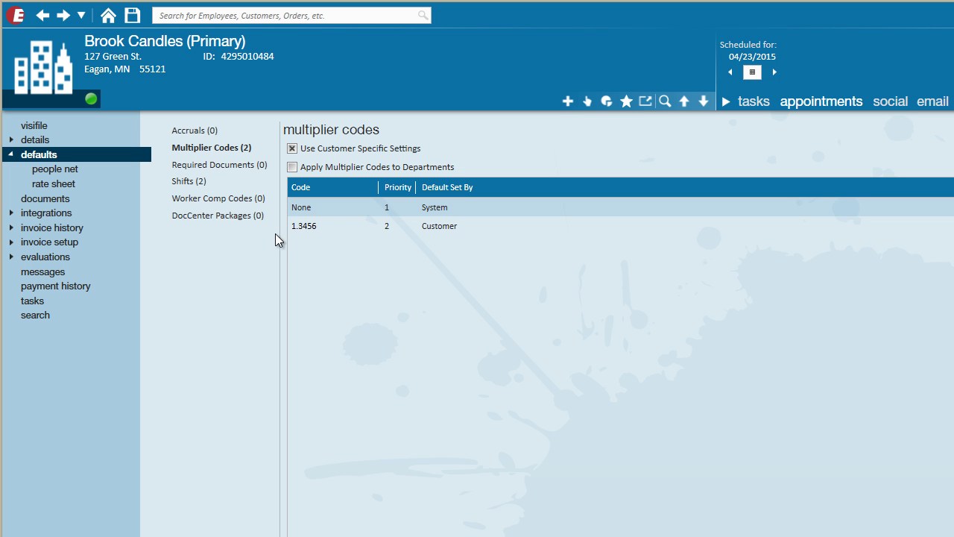
# - Save the multiplier code changes and view the customer's default Shifts list
pyautogui.hotkey('ctrl', 's')
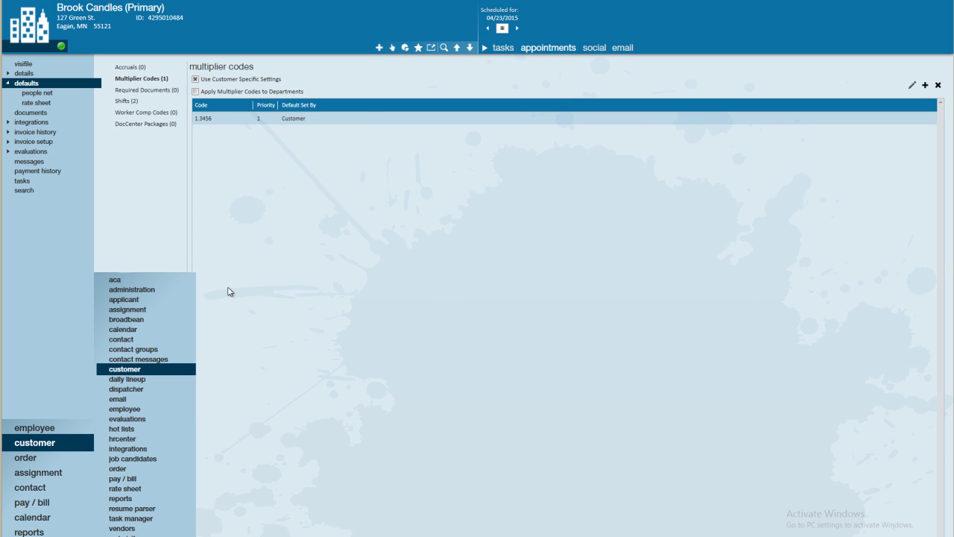
pyautogui.click(228, 292)
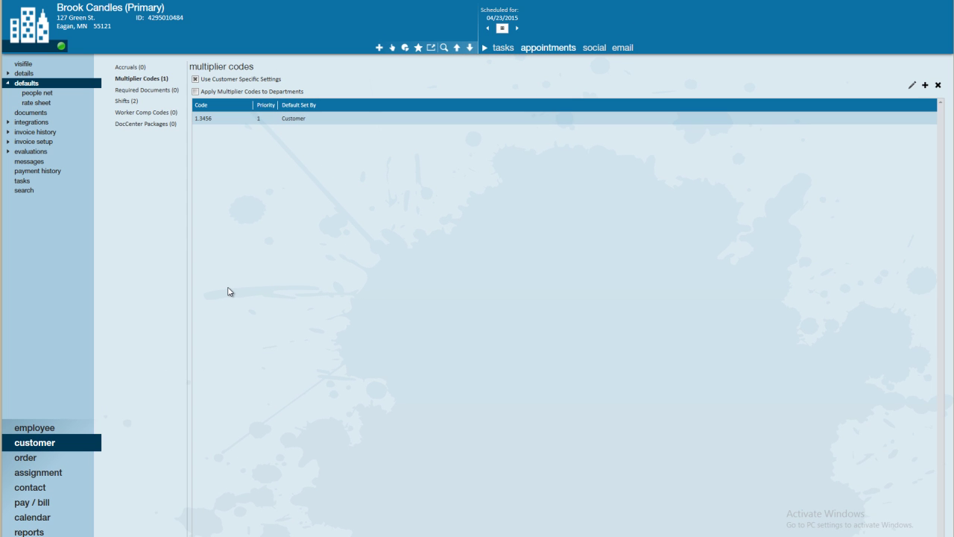
pyautogui.click(128, 107)
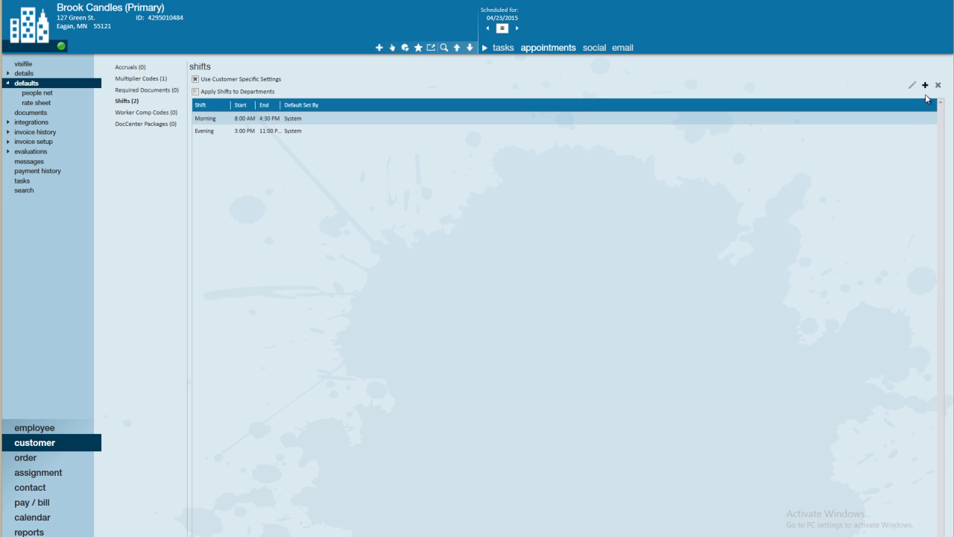
# - Create shift A running 6:00 AM to 3:00 PM with 60 break minutes
pyautogui.click(925, 85)
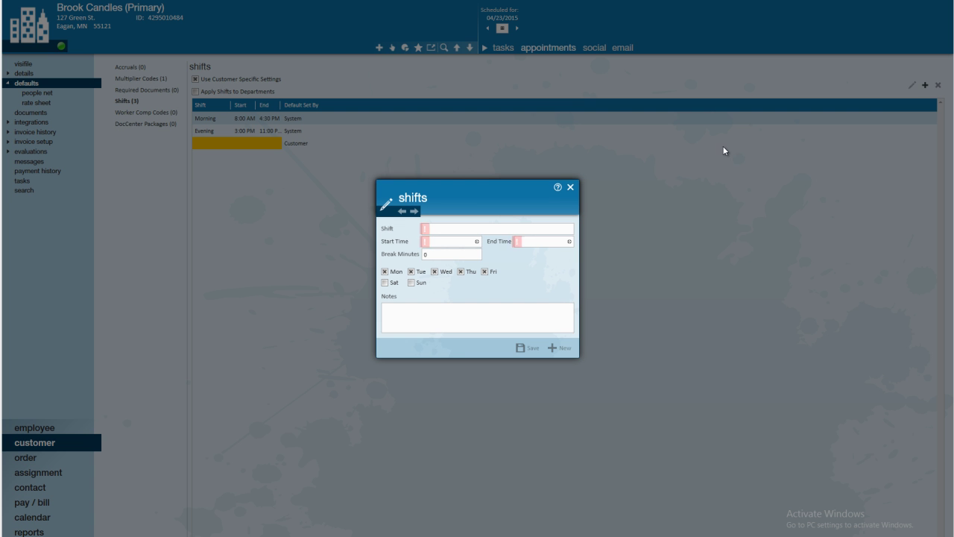
pyautogui.click(430, 228)
pyautogui.write('A')
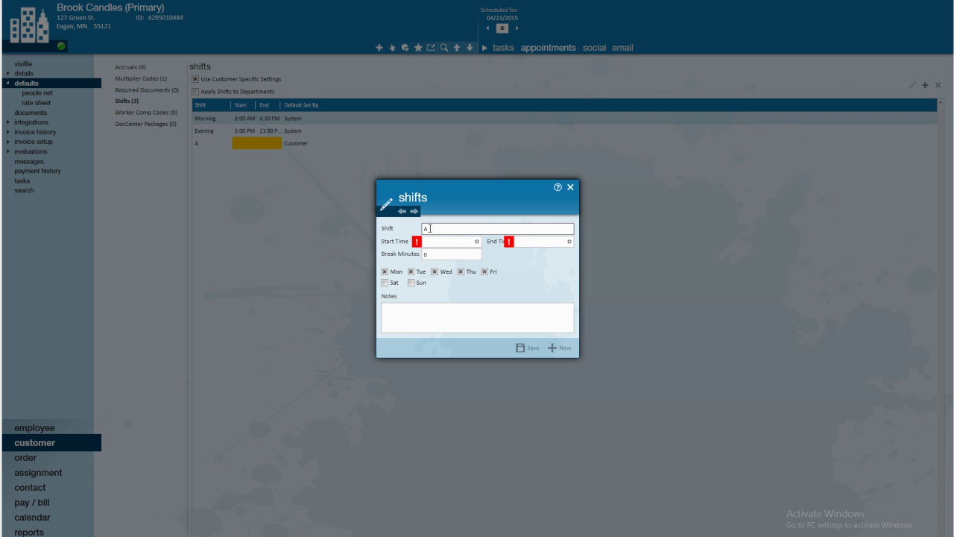
pyautogui.click(445, 245)
pyautogui.click(477, 243)
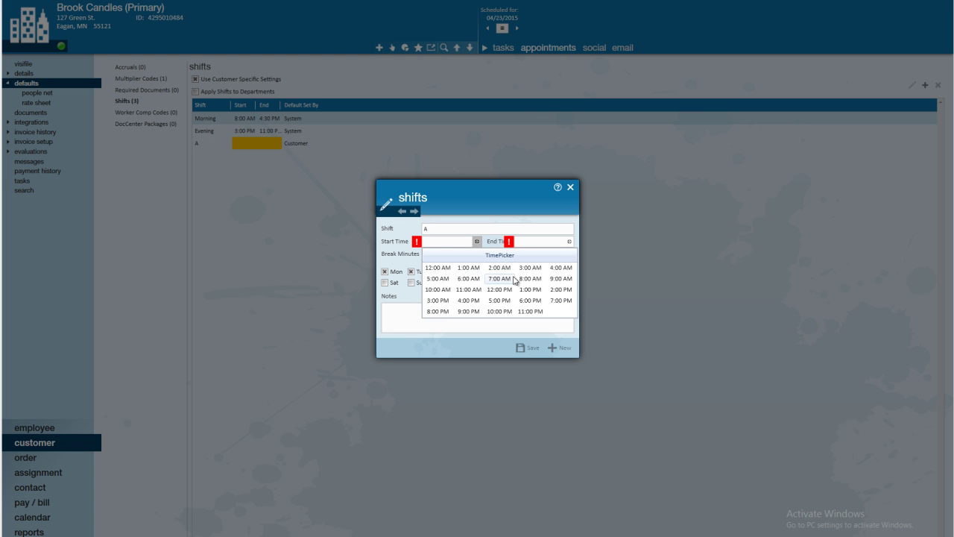
pyautogui.click(468, 278)
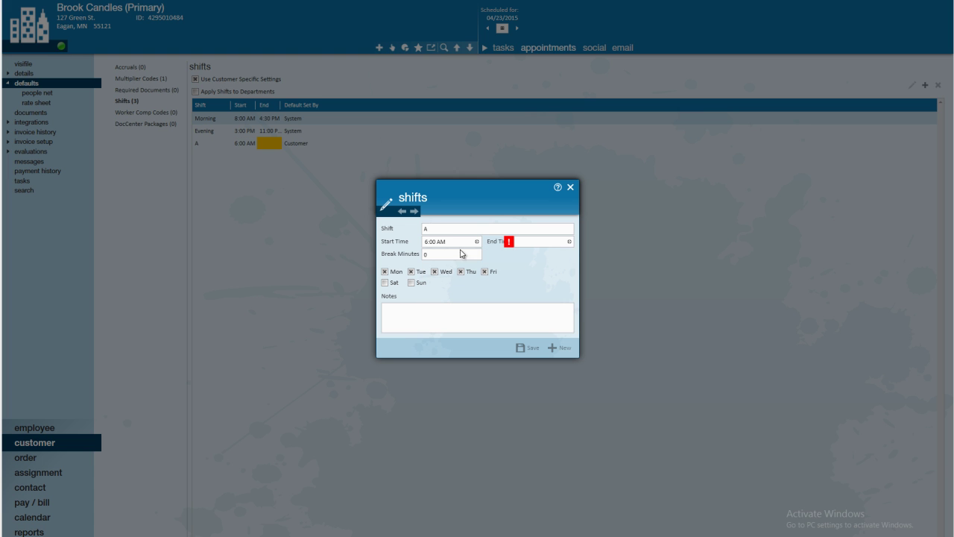
pyautogui.click(569, 241)
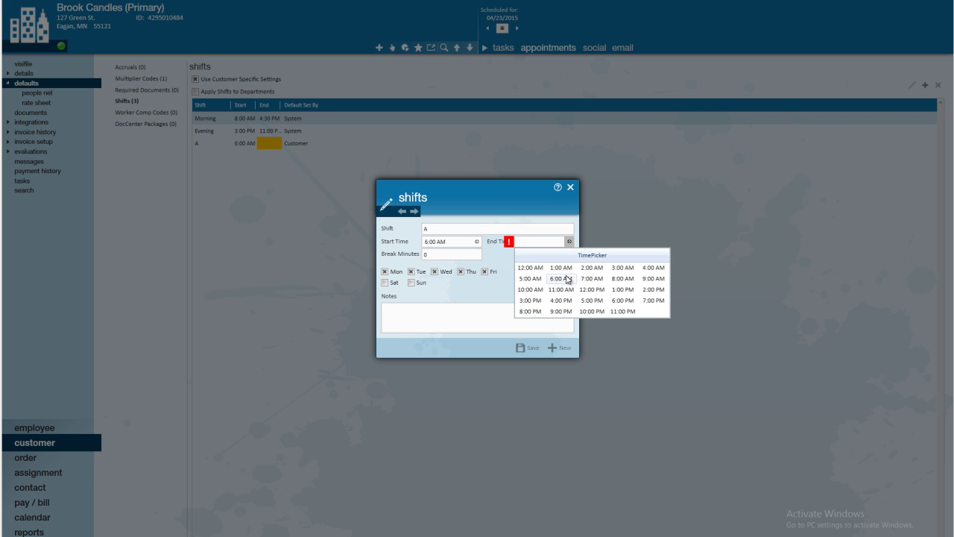
pyautogui.click(530, 300)
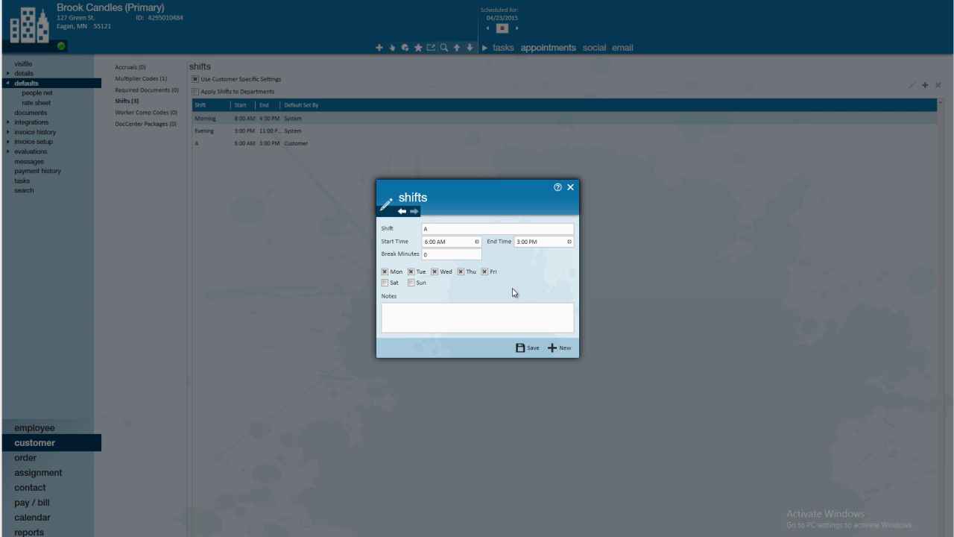
pyautogui.click(437, 254)
pyautogui.write('6')
# - Name the new shift B and set its start time to 2:30 PM
pyautogui.click(557, 351)
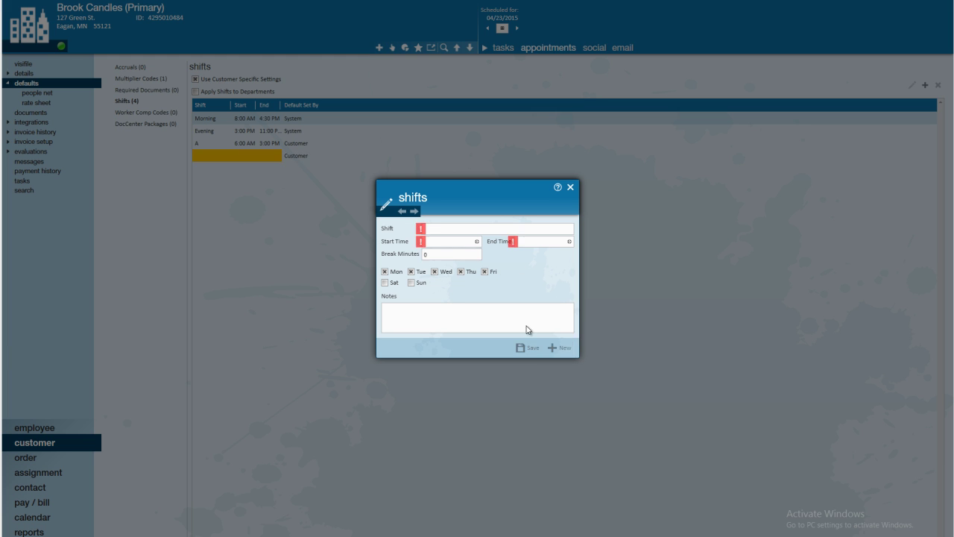
pyautogui.click(467, 229)
pyautogui.write('B')
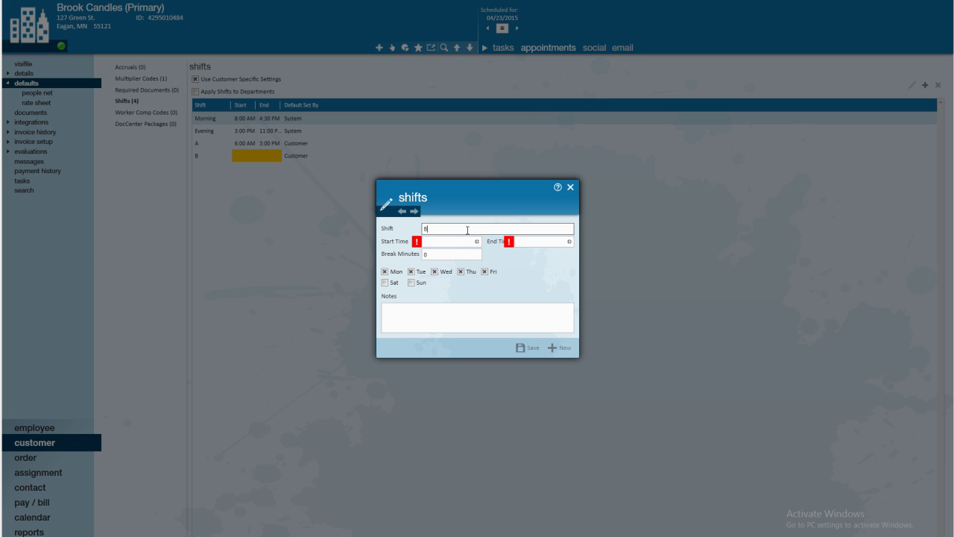
pyautogui.click(465, 241)
pyautogui.click(477, 241)
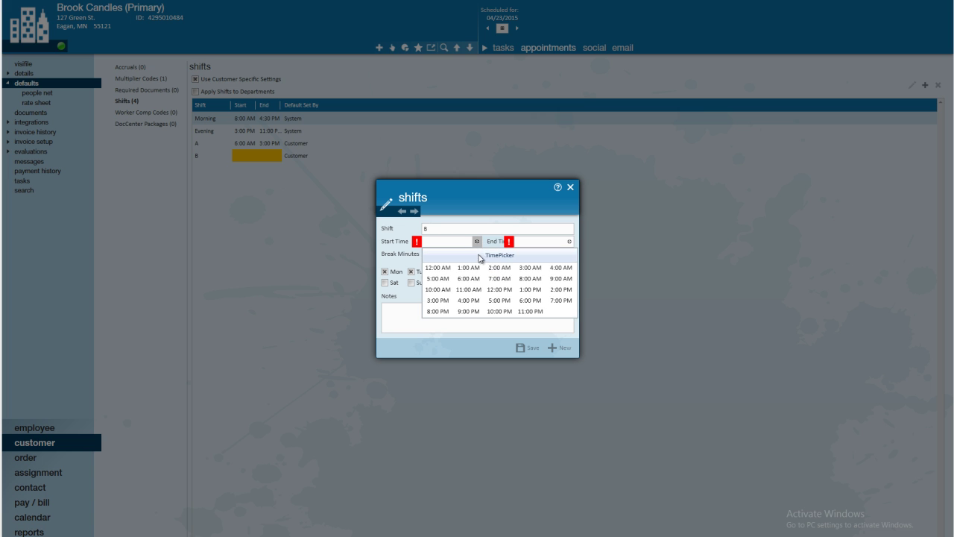
pyautogui.click(560, 289)
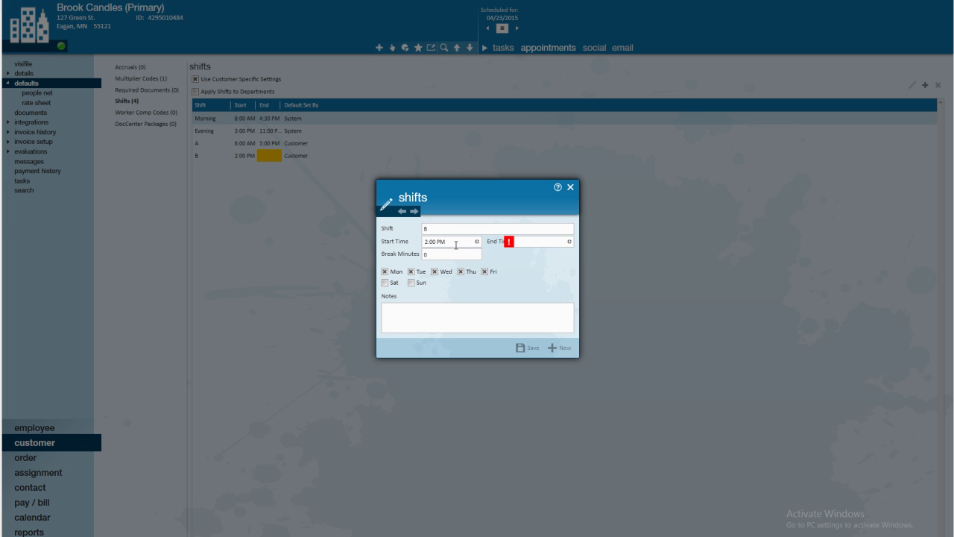
pyautogui.doubleClick(434, 241)
pyautogui.write('30')
# - Set shift B's end time to 10:30 PM and save it
pyautogui.click(569, 243)
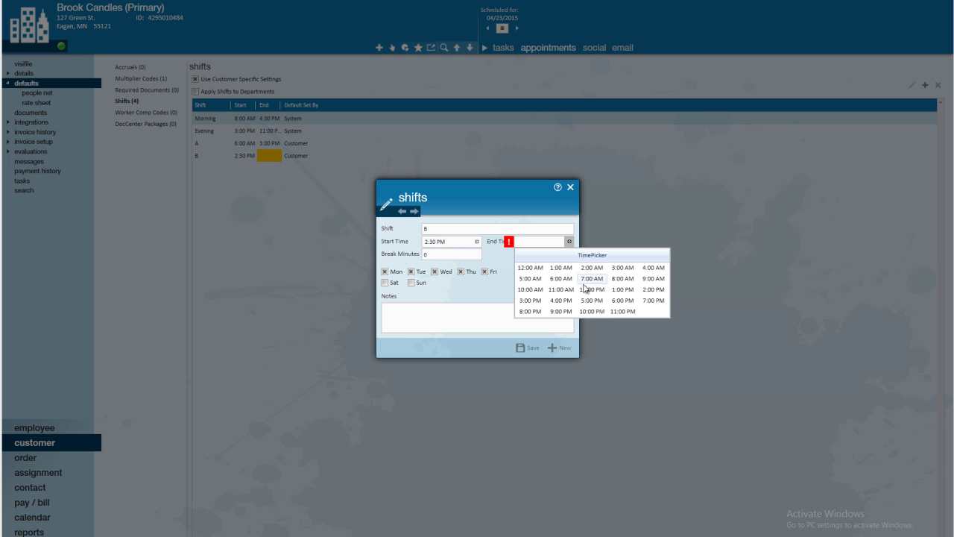
pyautogui.click(600, 311)
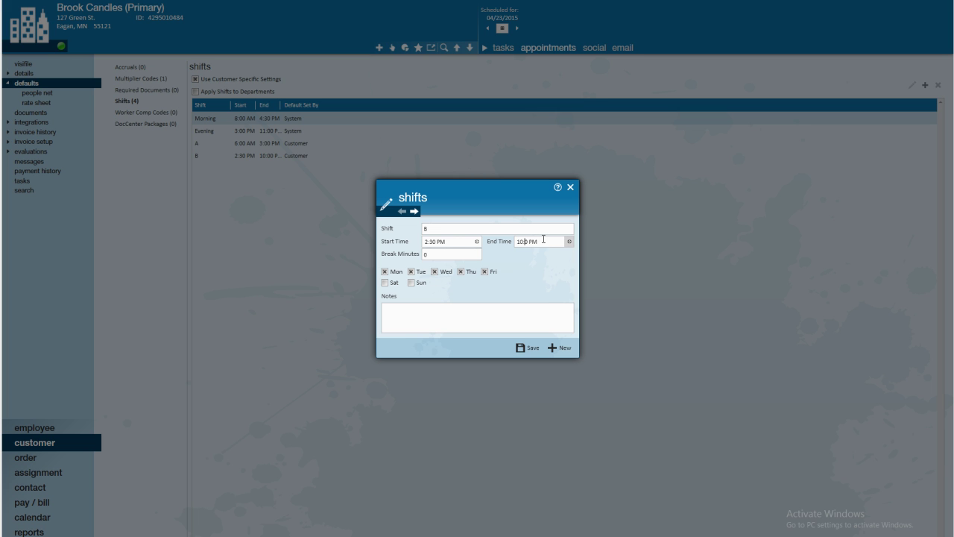
pyautogui.write('3')
pyautogui.click(468, 312)
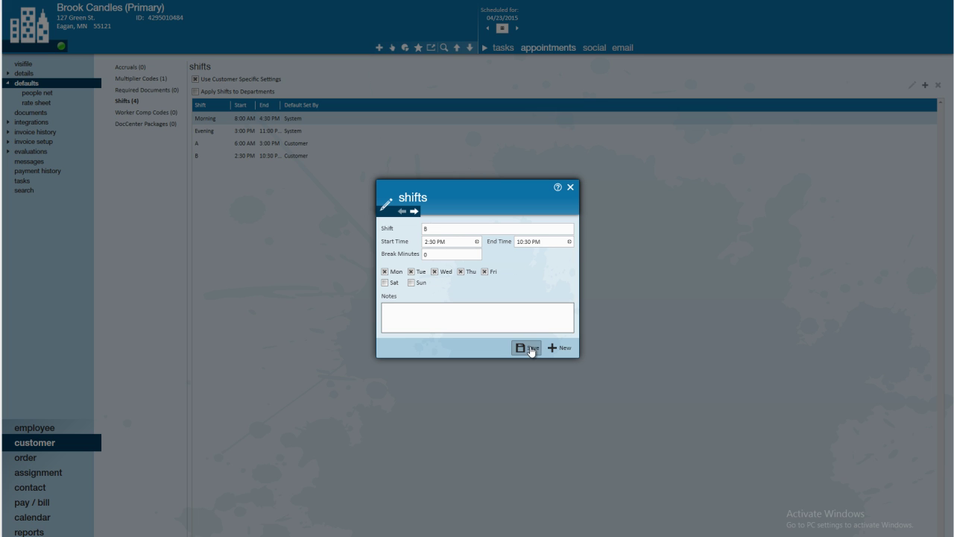
pyautogui.click(527, 348)
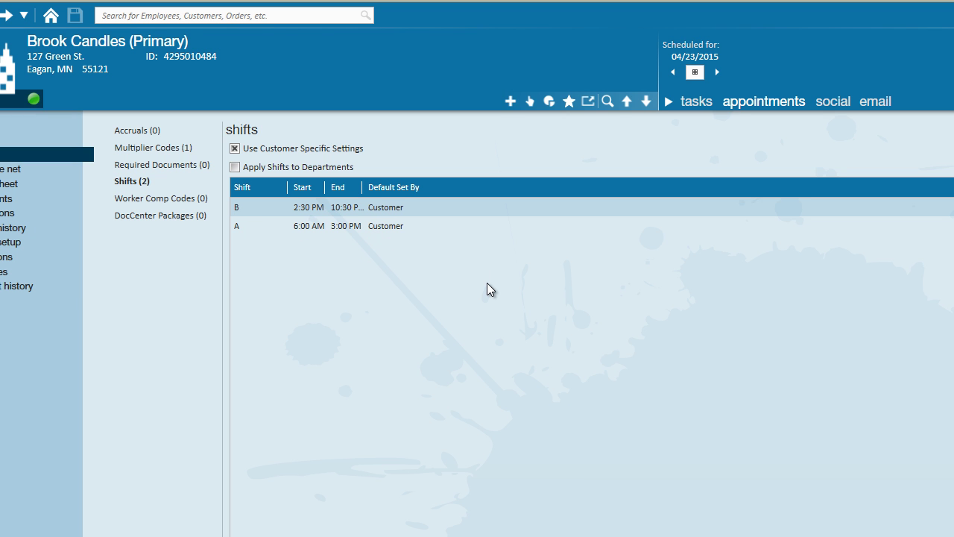
# - Create a Temp order for Brook Candles via Actions > New Order, prefilled with worksite Primary and multiplier 1.3456
pyautogui.click(532, 102)
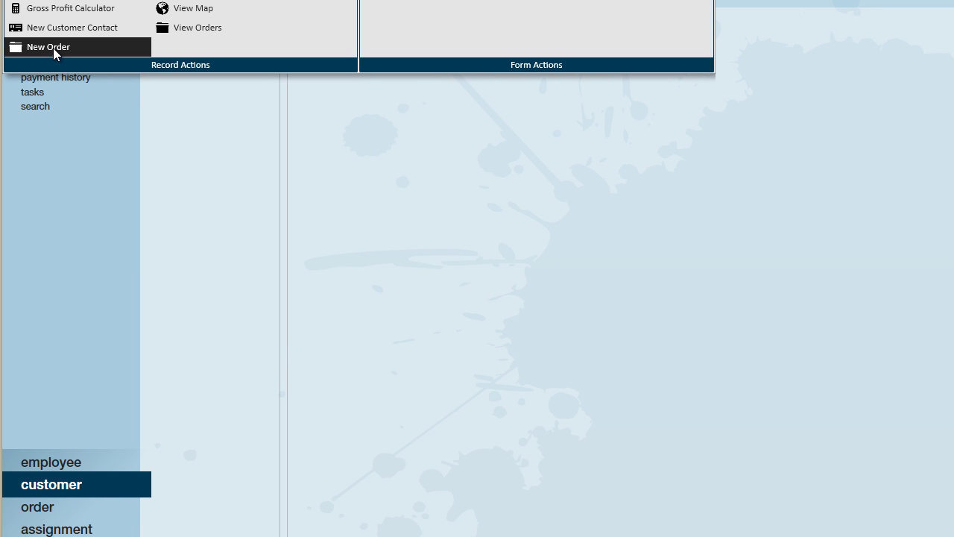
pyautogui.click(54, 47)
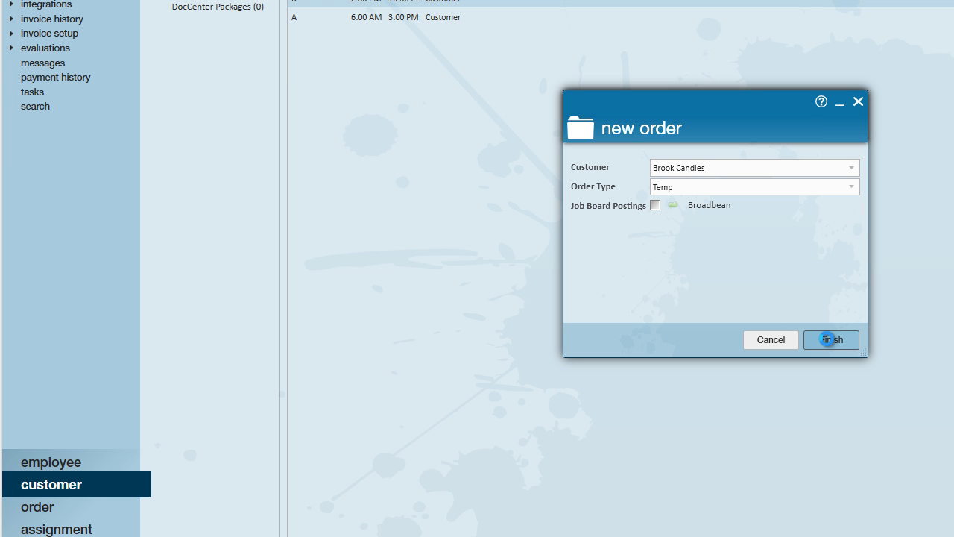
pyautogui.click(827, 339)
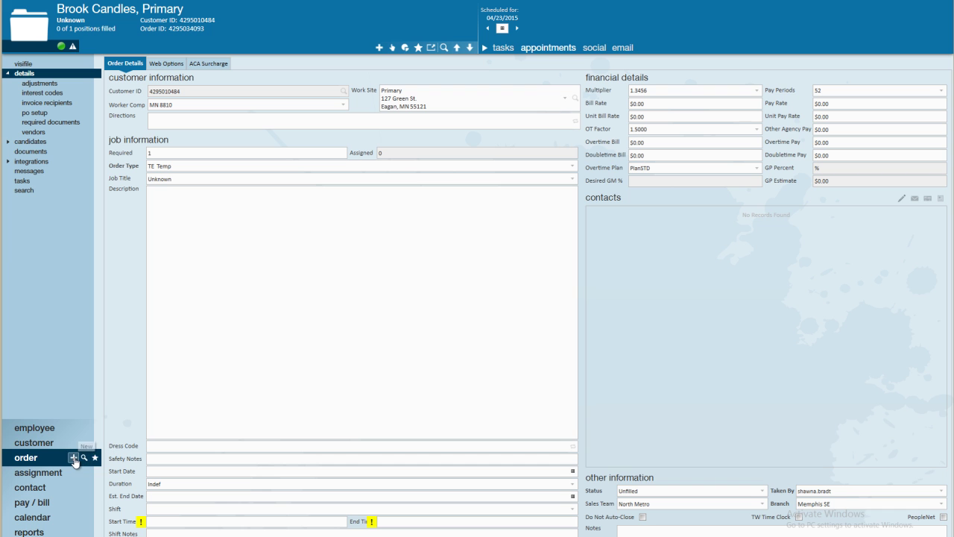
# - Assign the customer's shift B to the order
pyautogui.moveTo(74, 442)
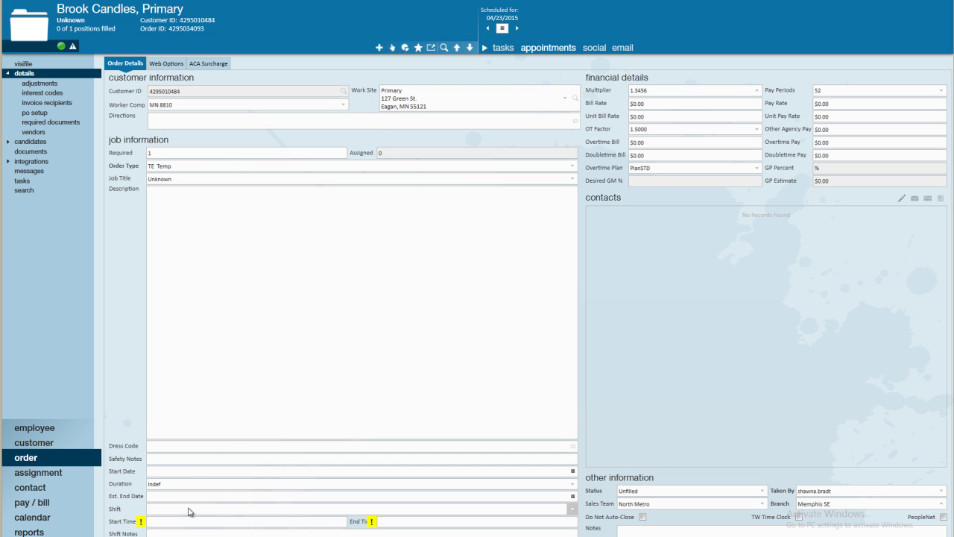
pyautogui.click(572, 509)
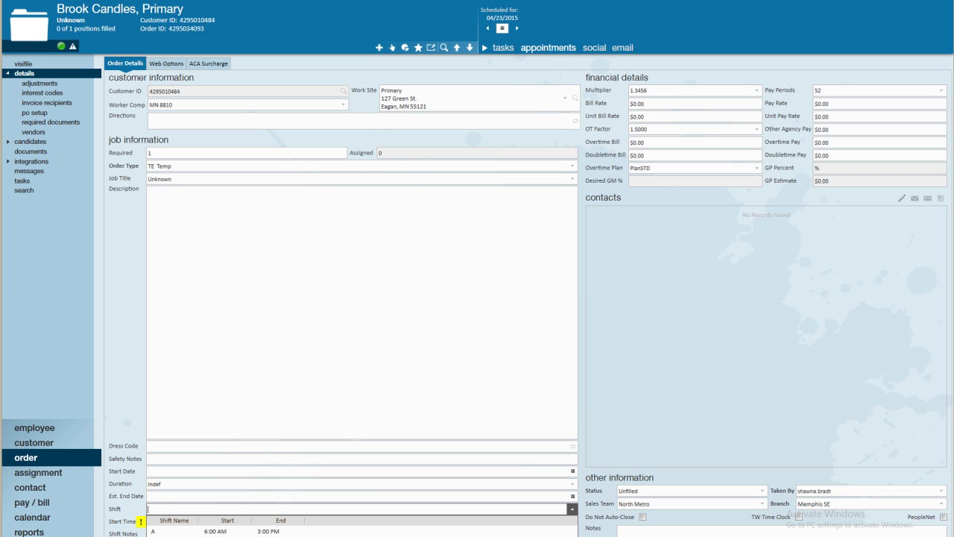
pyautogui.click(280, 532)
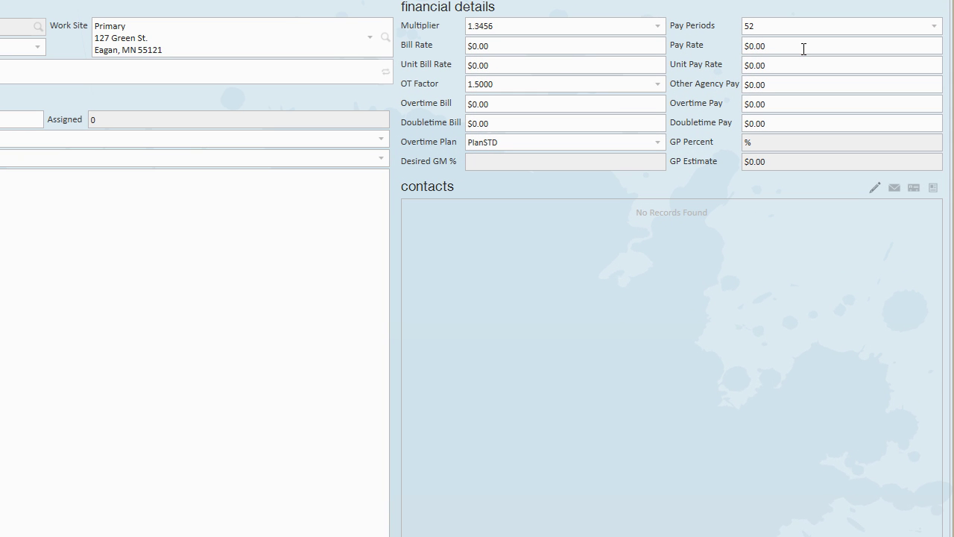
# - Set the order's pay rate to $12.00, giving a $16.15 bill rate
pyautogui.click(803, 48)
pyautogui.write('12.00')
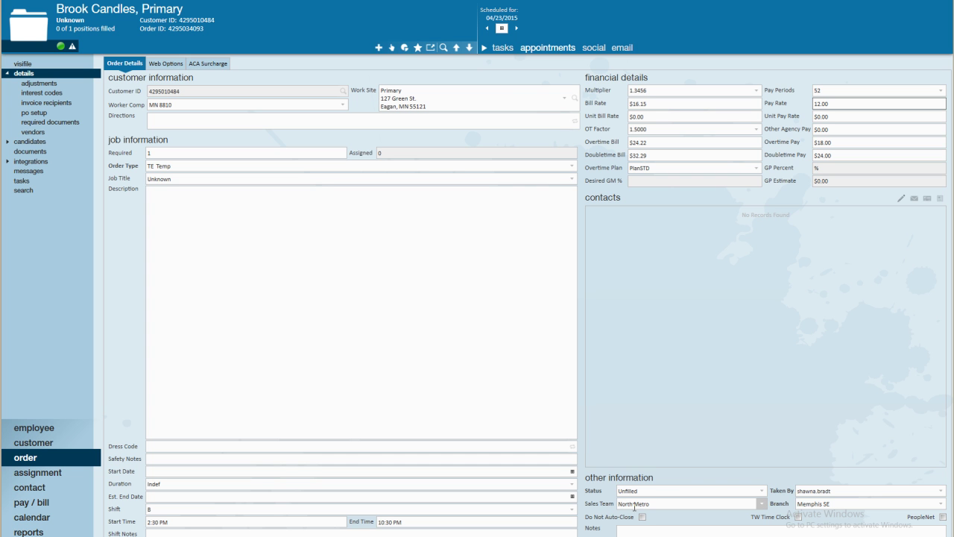
pyautogui.click(465, 249)
pyautogui.click(67, 93)
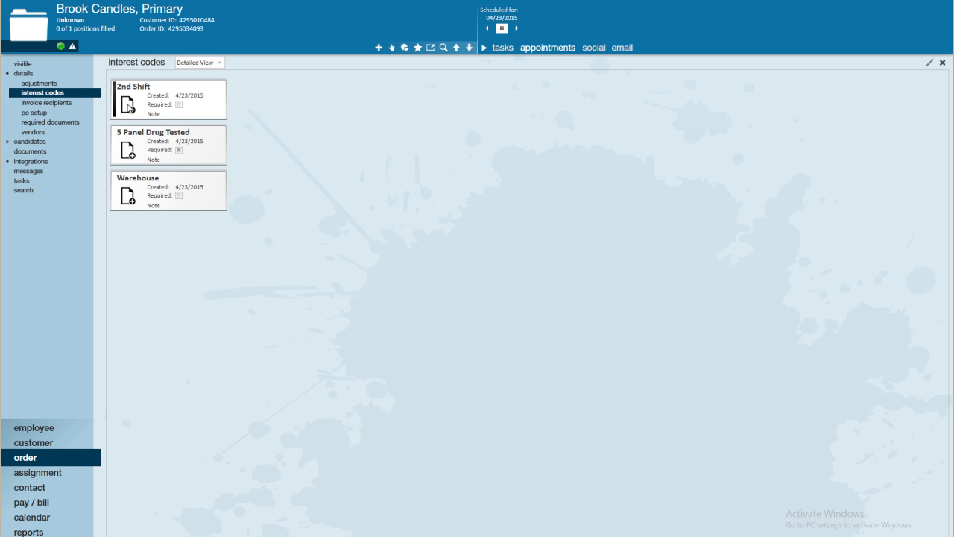